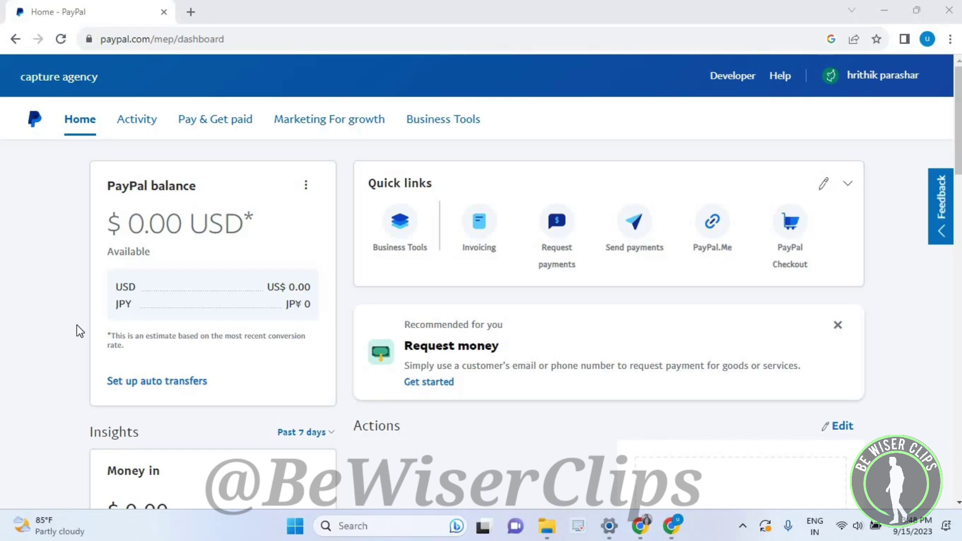
Open the business profile editor via Account settings and Business information.
left_click(870, 75)
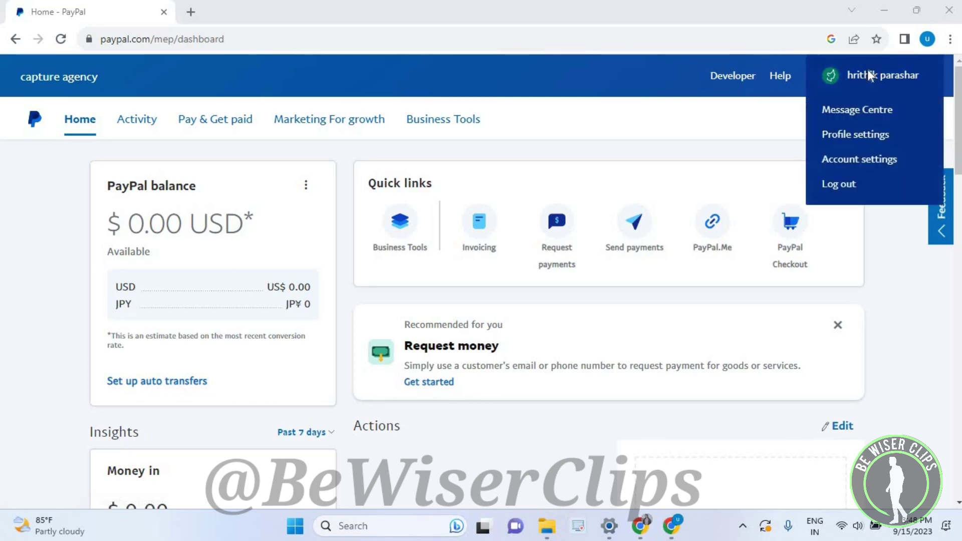
left_click(857, 162)
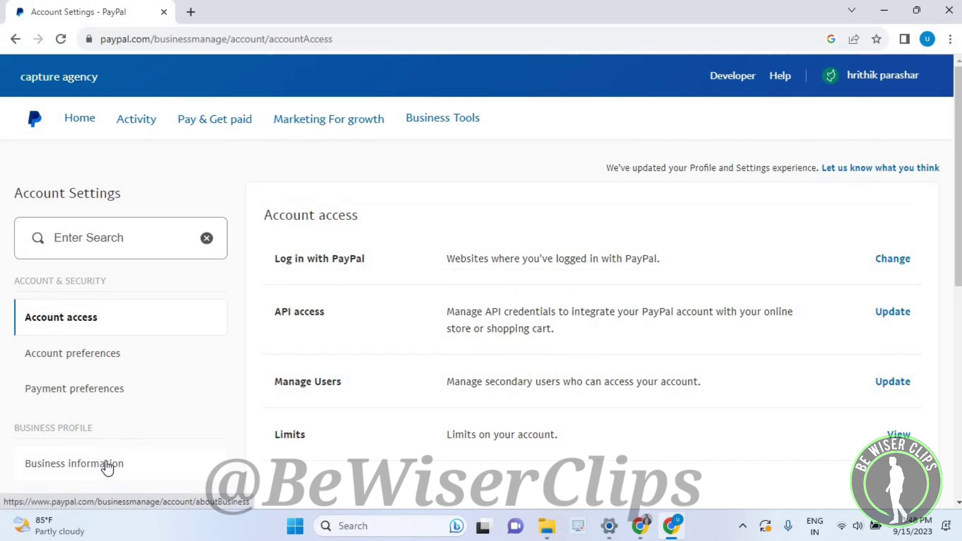
left_click(107, 464)
left_click(894, 262)
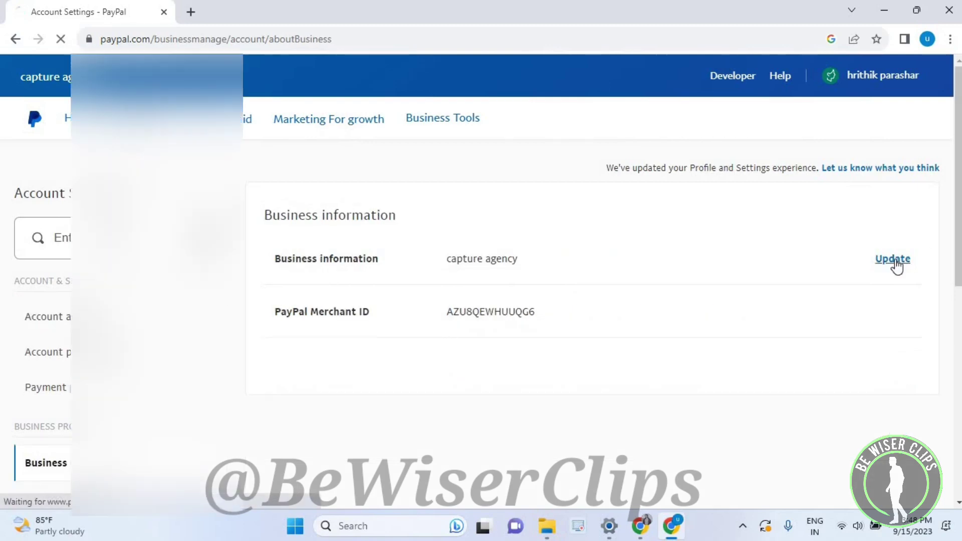
scroll(895, 267, "down", 1)
scroll(43, 271, "down", 3)
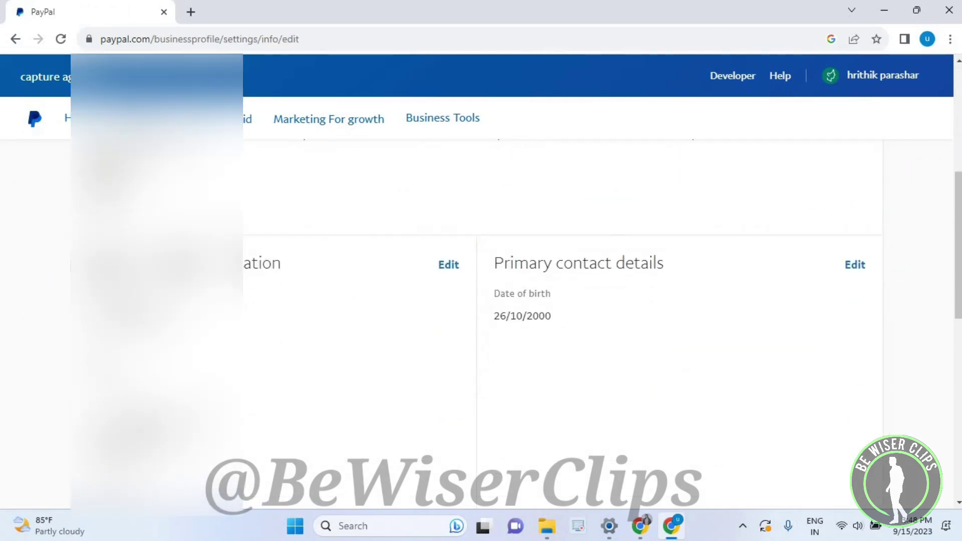
In the business information editor, tick eBay and Other marketplace under Sales venue(s).
left_click(447, 269)
scroll(318, 228, "down", 3)
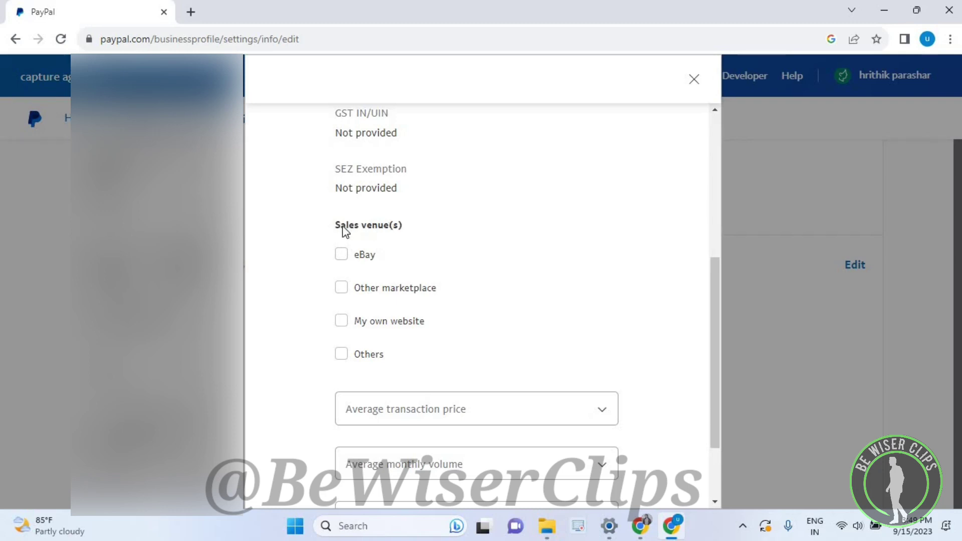
left_click(341, 254)
left_click(340, 256)
left_click(341, 288)
scroll(339, 294, "down", 2)
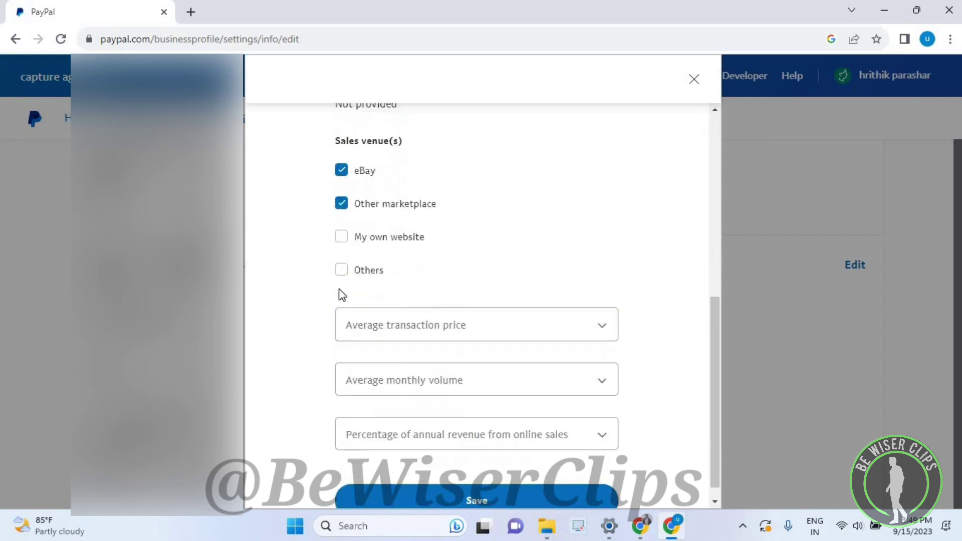